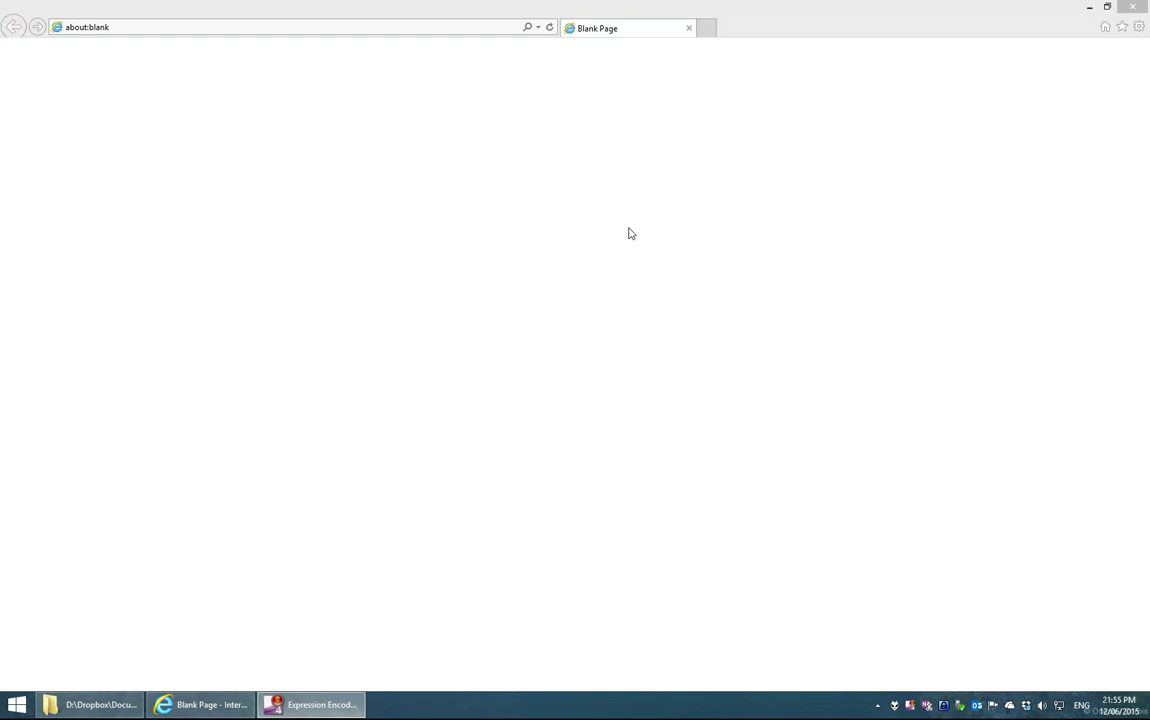
Step: Load howlongtobeatsteam.com in the Internet Explorer address bar
click(610, 232)
click(123, 28)
text(howl)
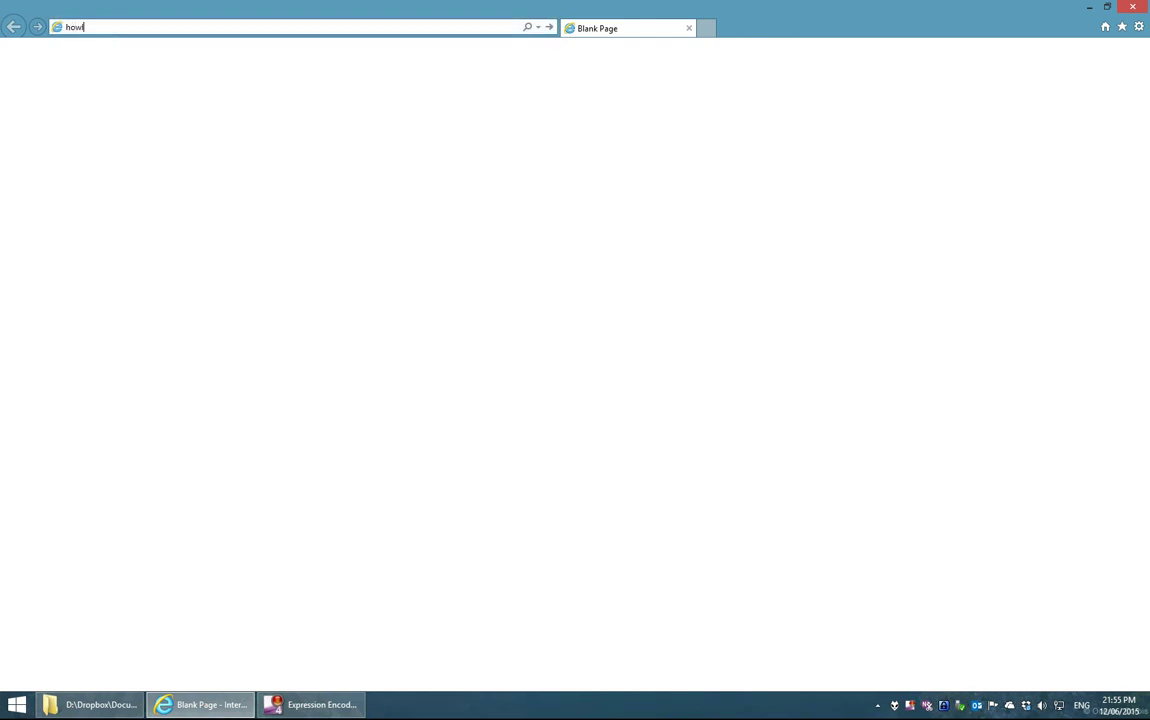
text(ongtobeatsteam.com)
key(Return)
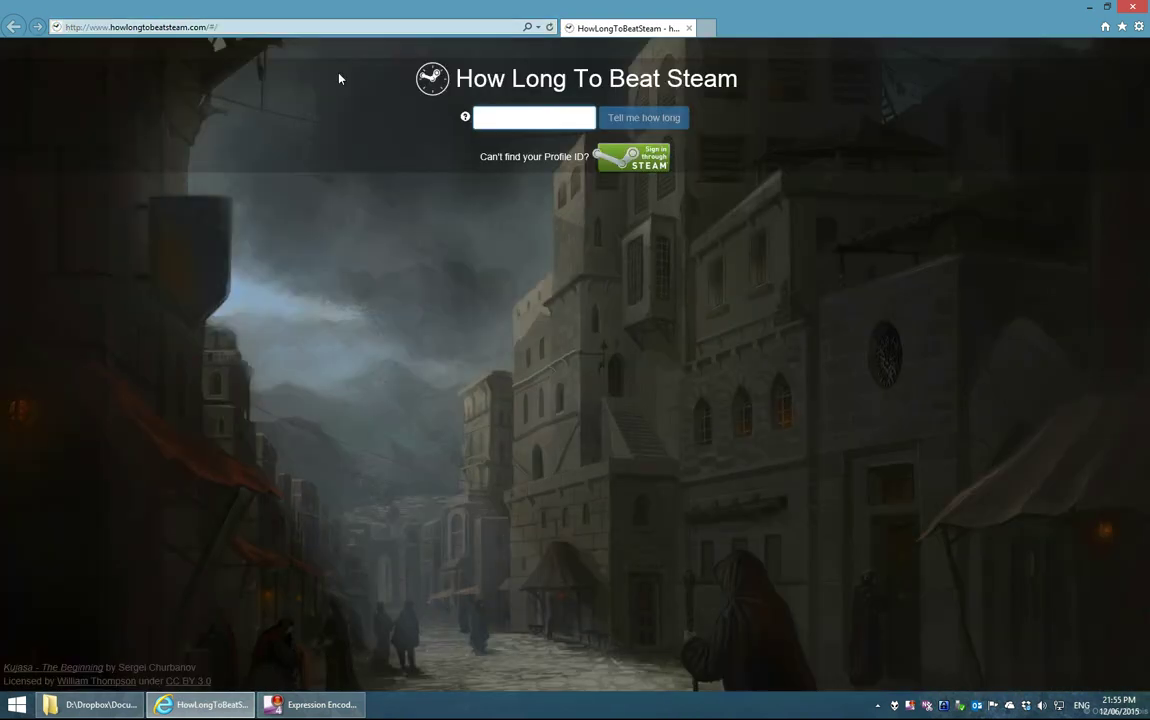
Step: Switch to the 'Welcome to Steam' store tab
click(513, 224)
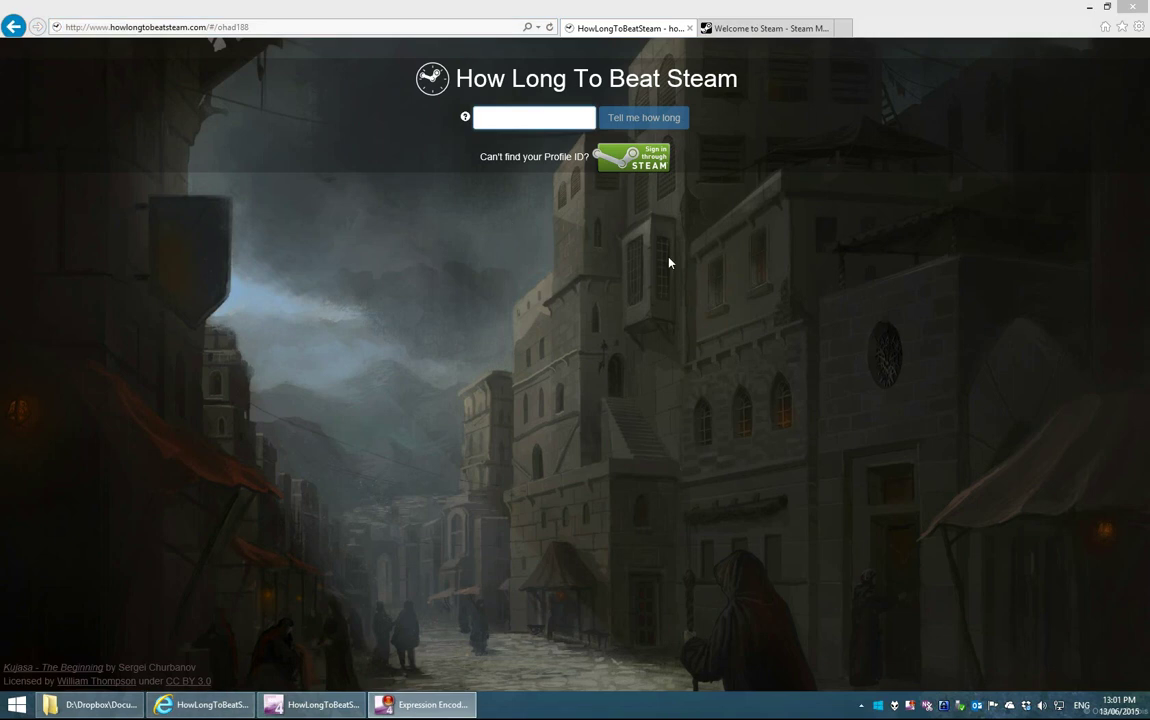
click(780, 29)
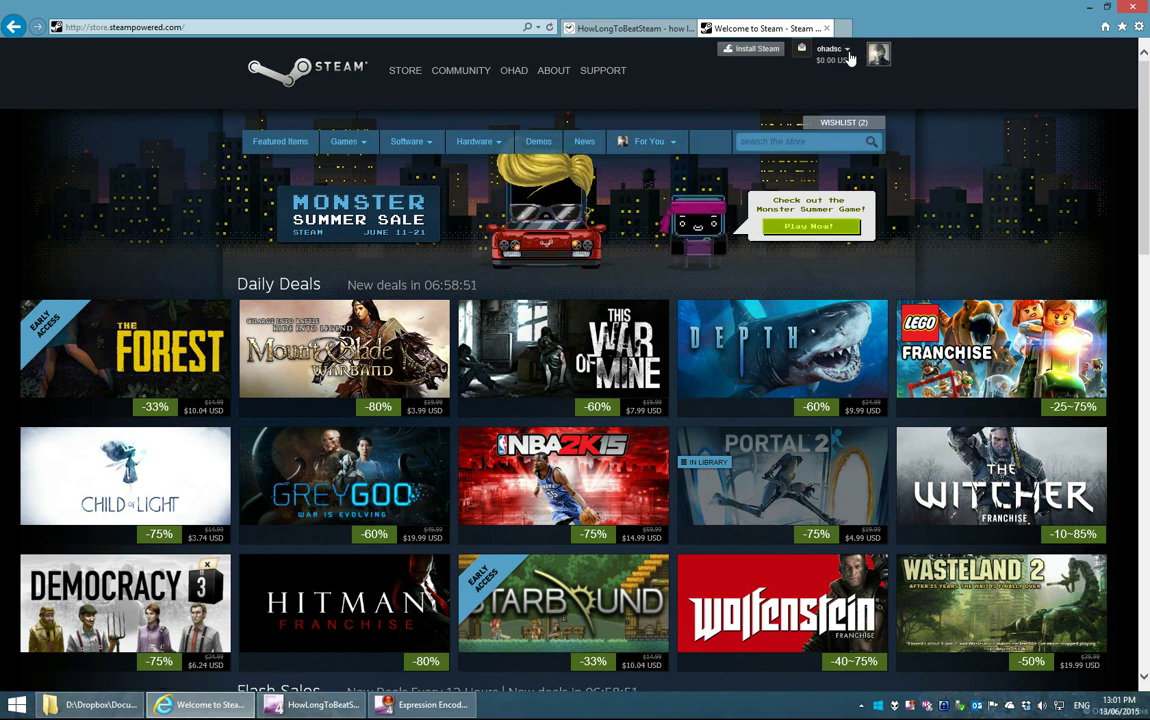
Step: Open the signed-in user's Steam profile from the username menu
mouse_move(514, 72)
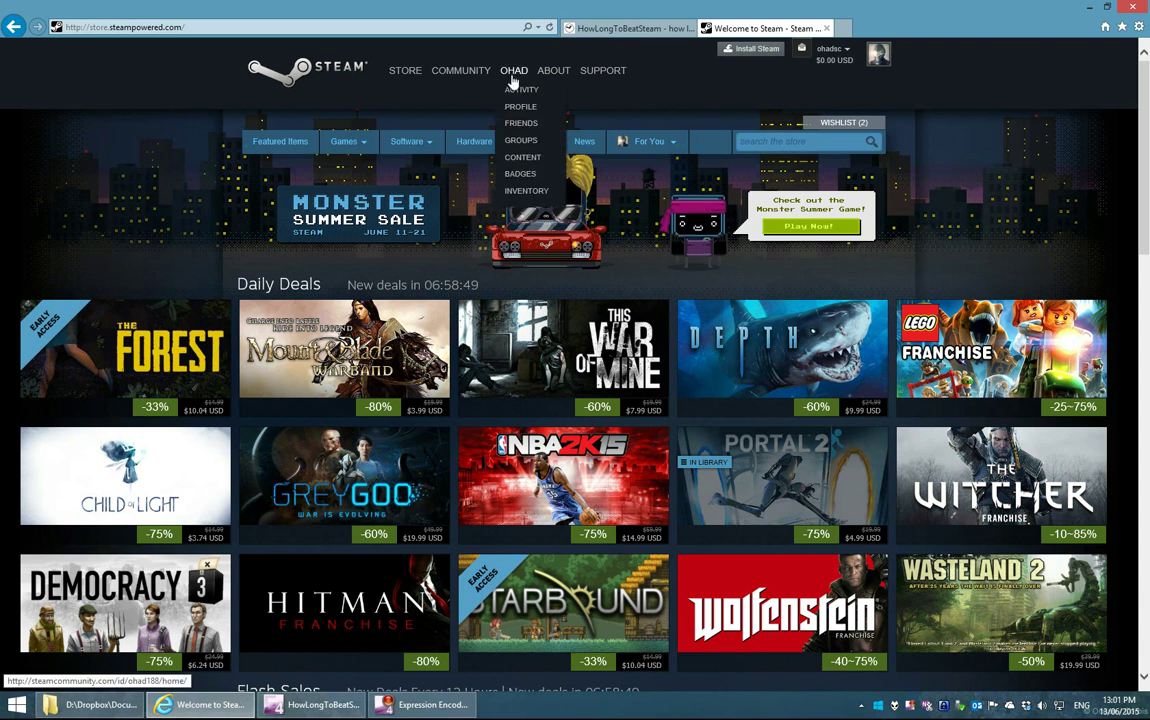
click(519, 107)
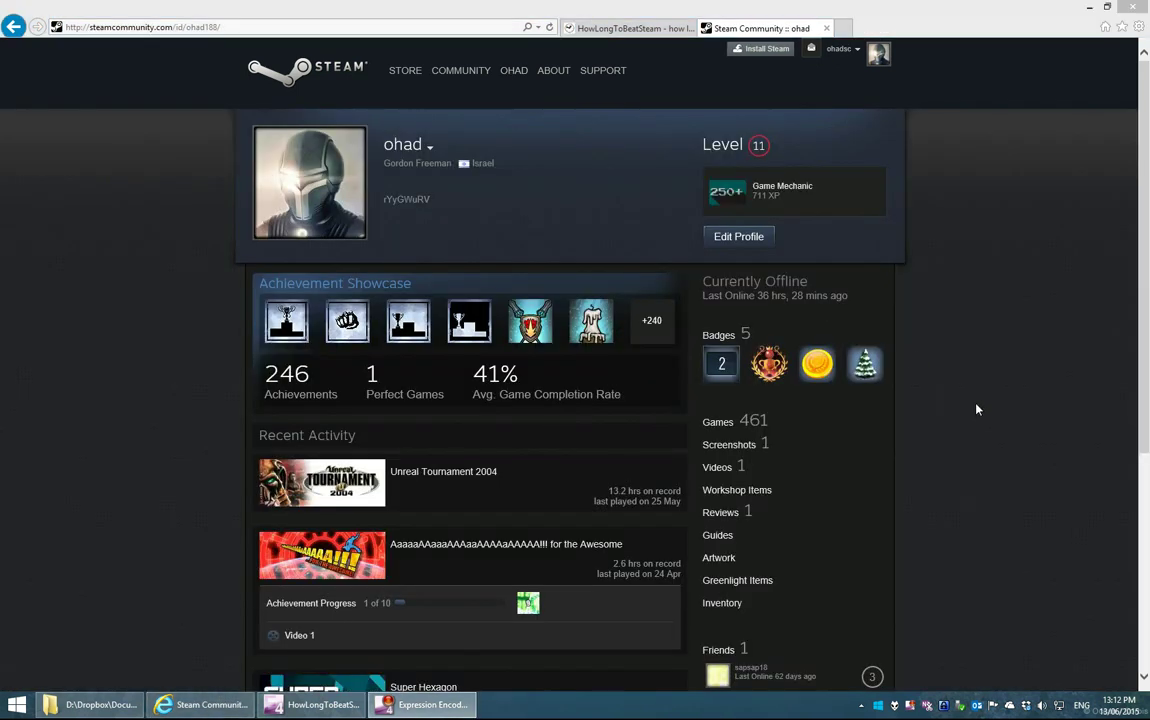
click(977, 409)
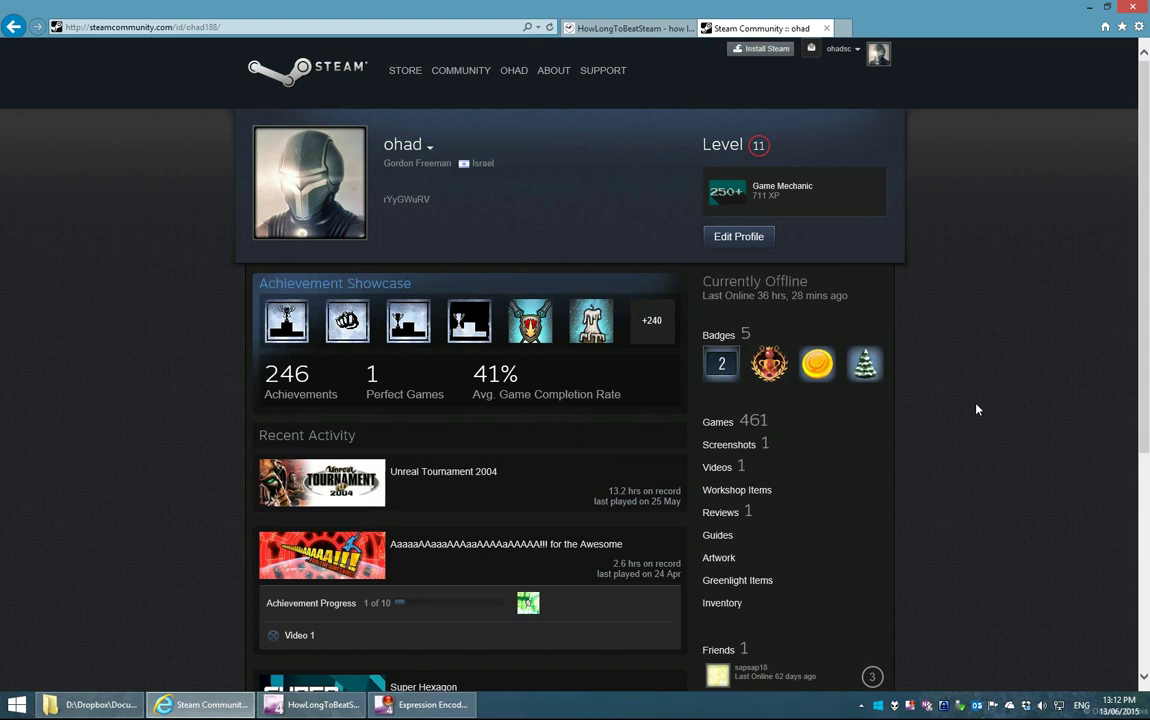
Step: Select the profile ID and full profile address in the address bar, checking the display name
click(253, 28)
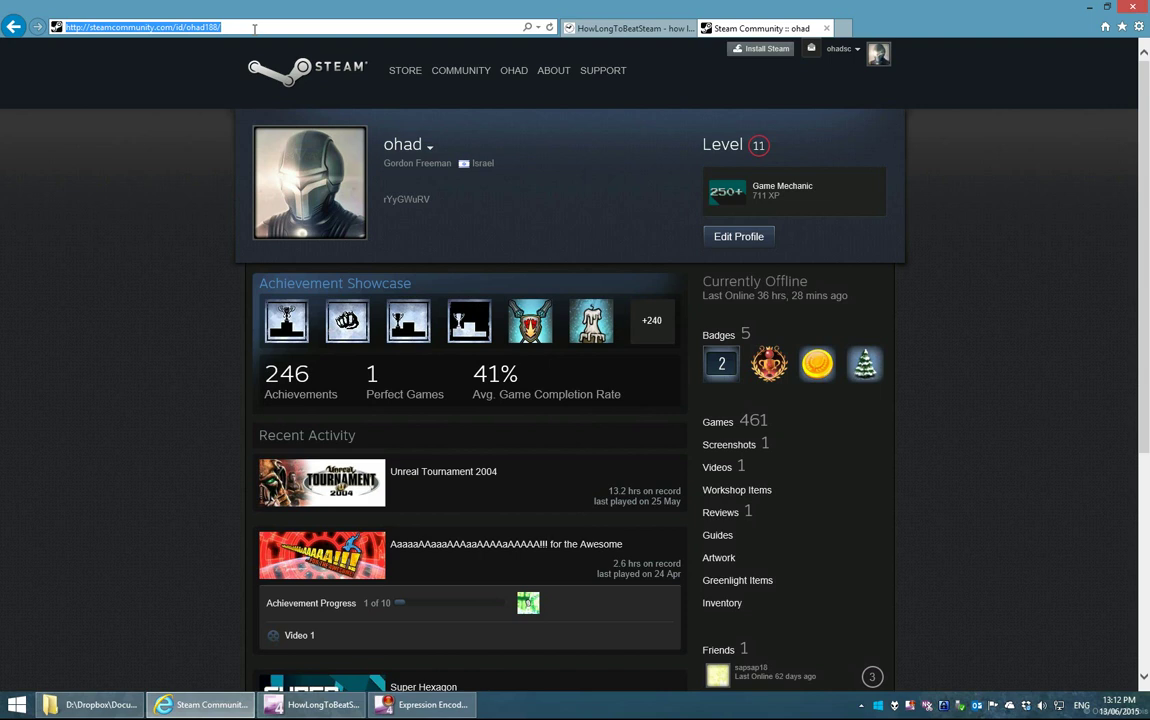
double_click(202, 27)
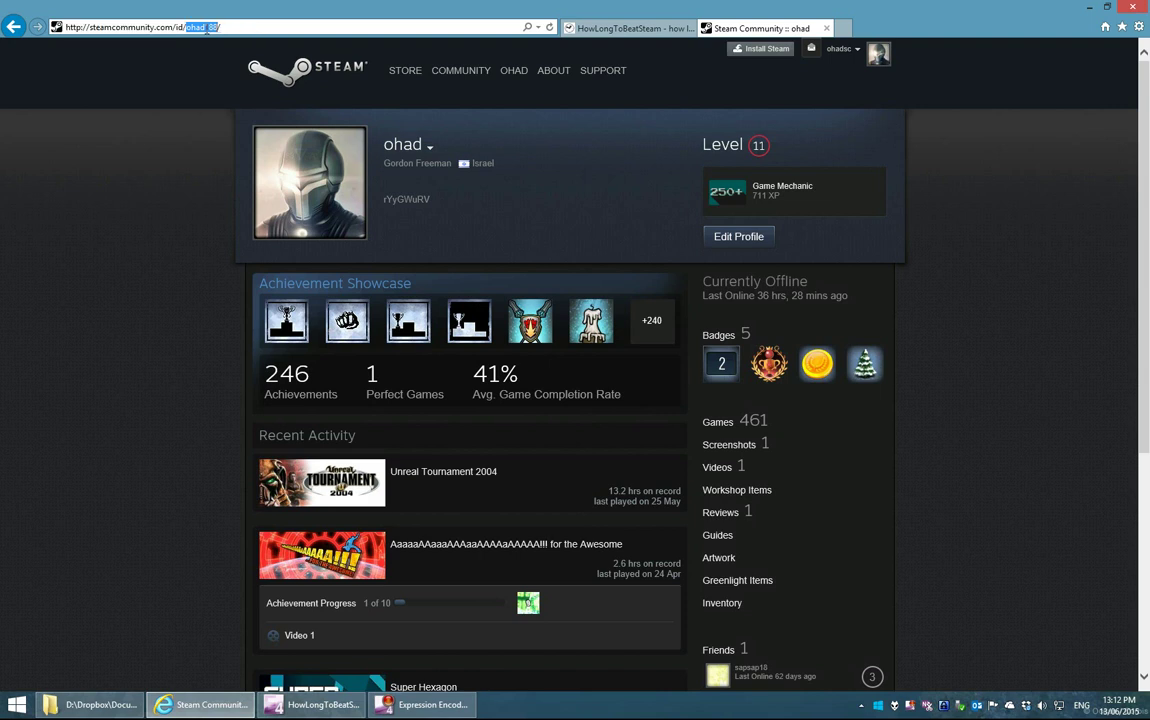
drag(212, 28, 45, 28)
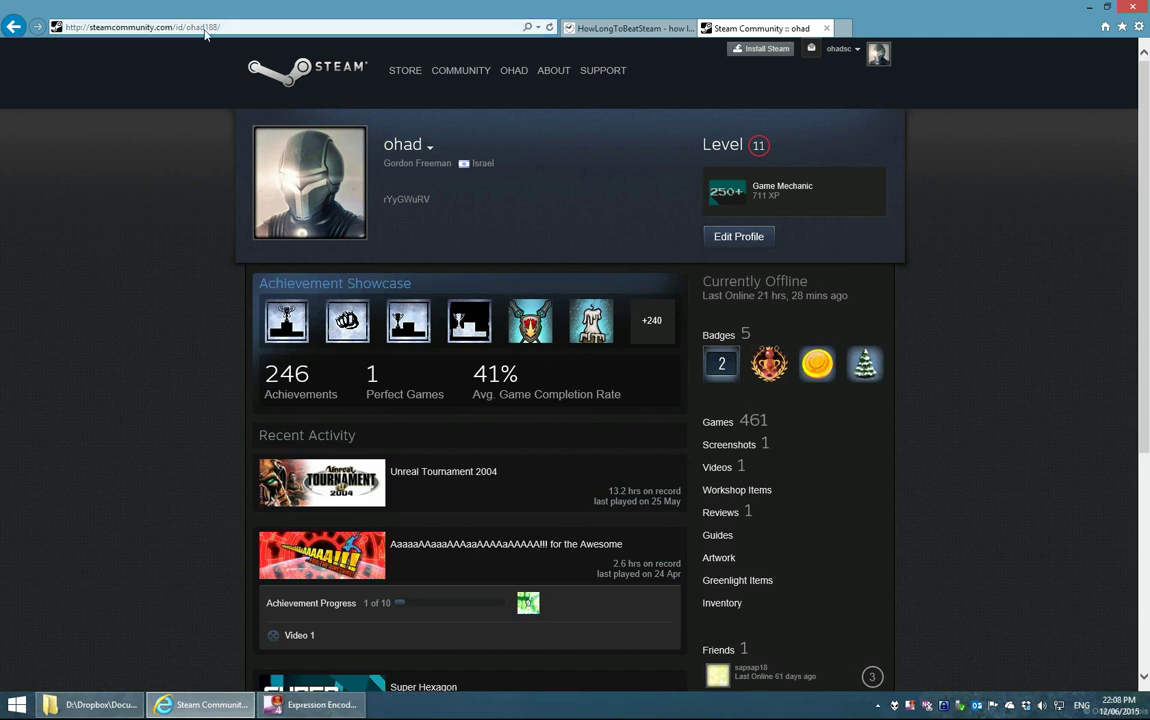
double_click(207, 28)
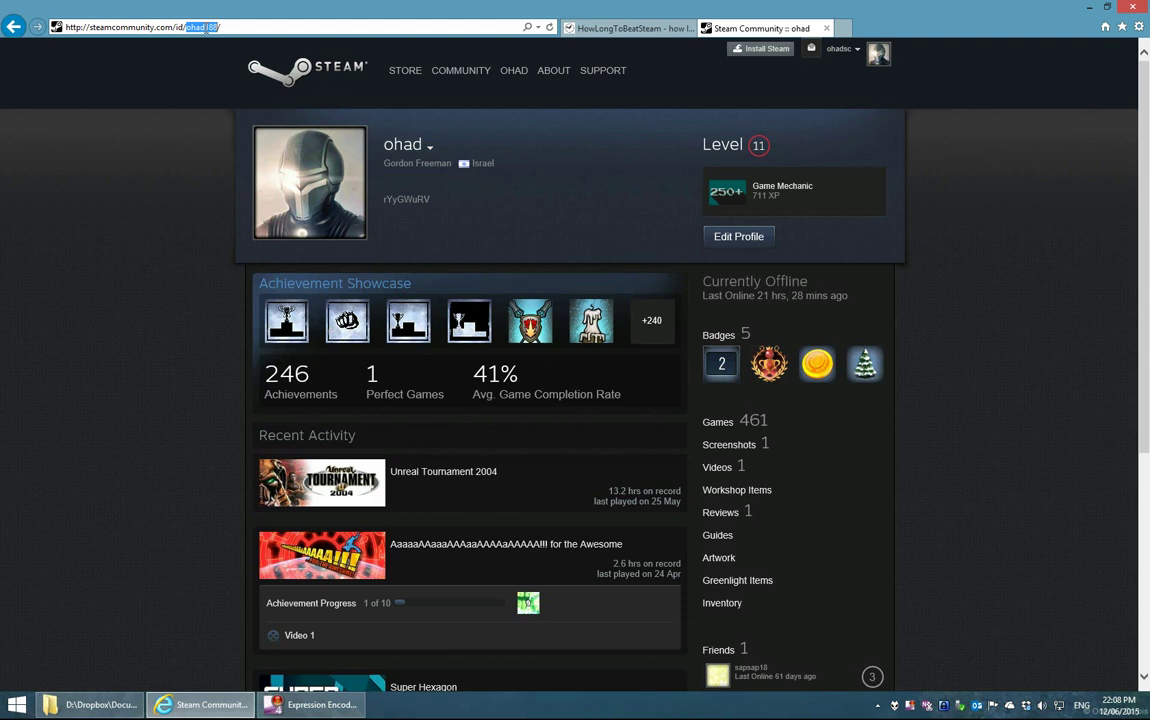
double_click(405, 147)
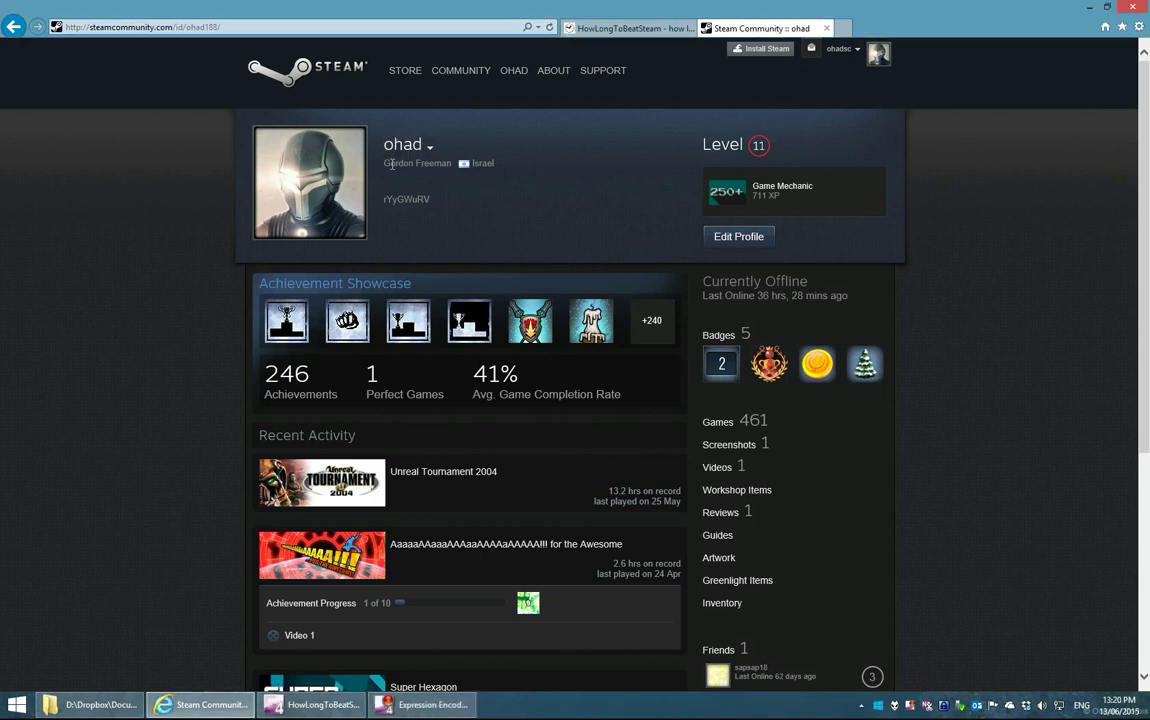
double_click(405, 147)
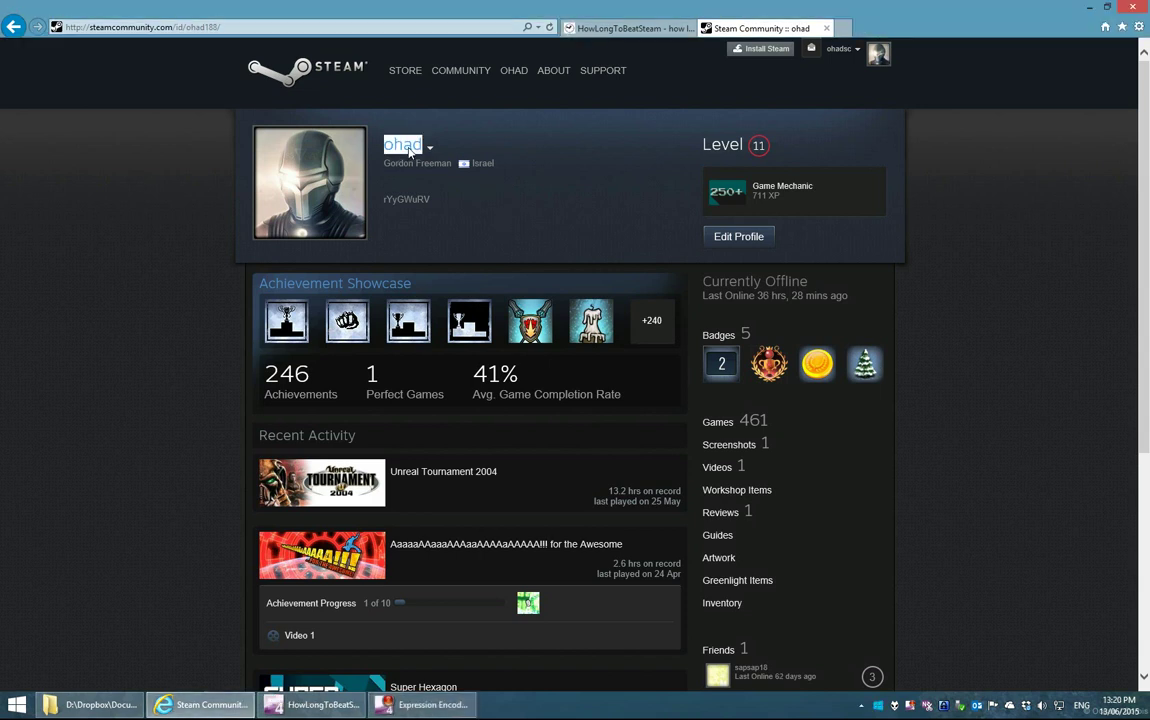
click(233, 27)
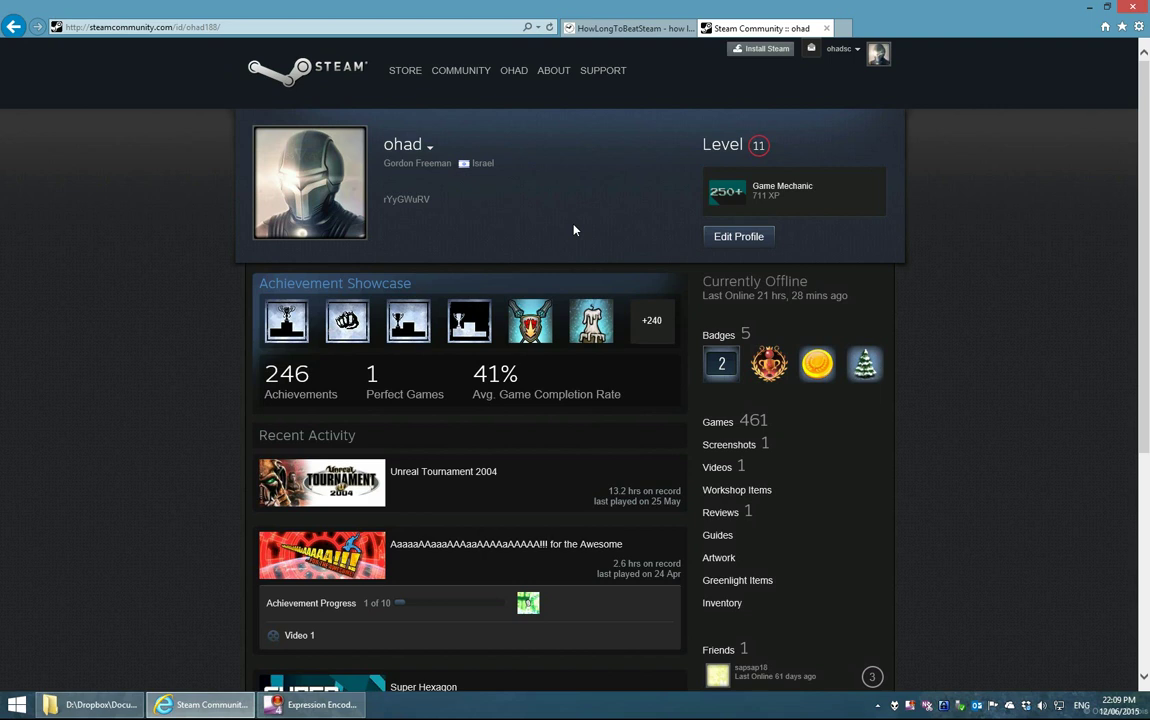
Step: Save My Privacy Settings with Profile Status left Public, then return to How Long To Beat Steam
click(725, 238)
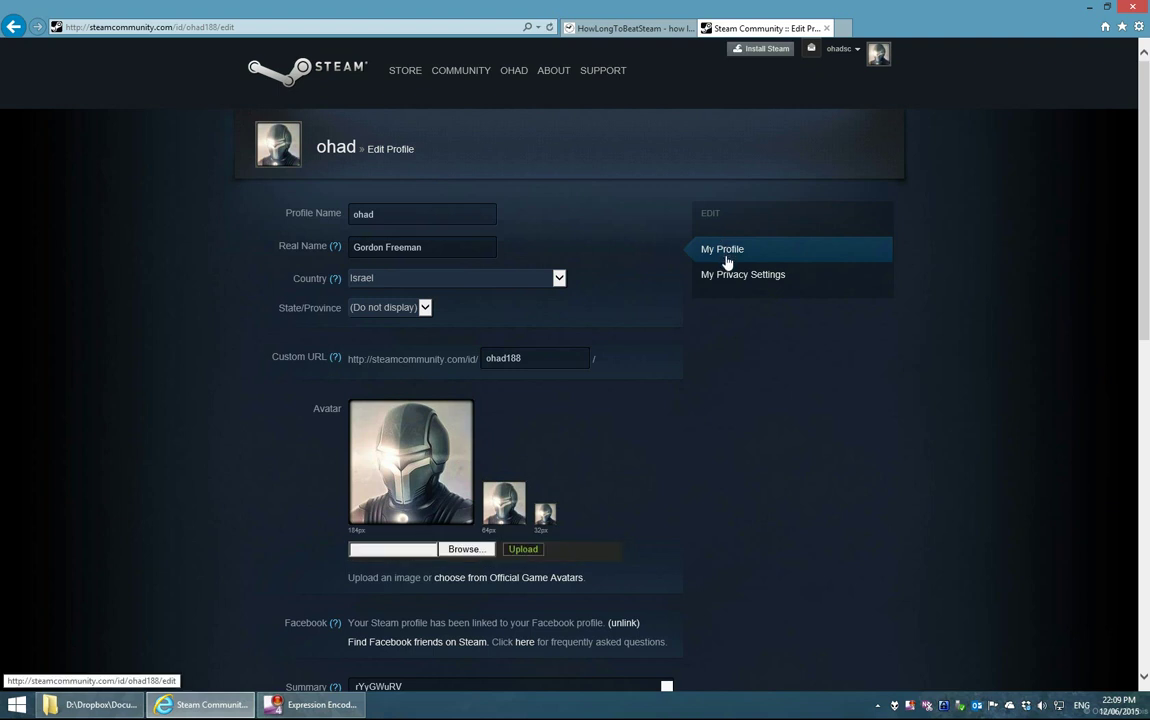
click(725, 278)
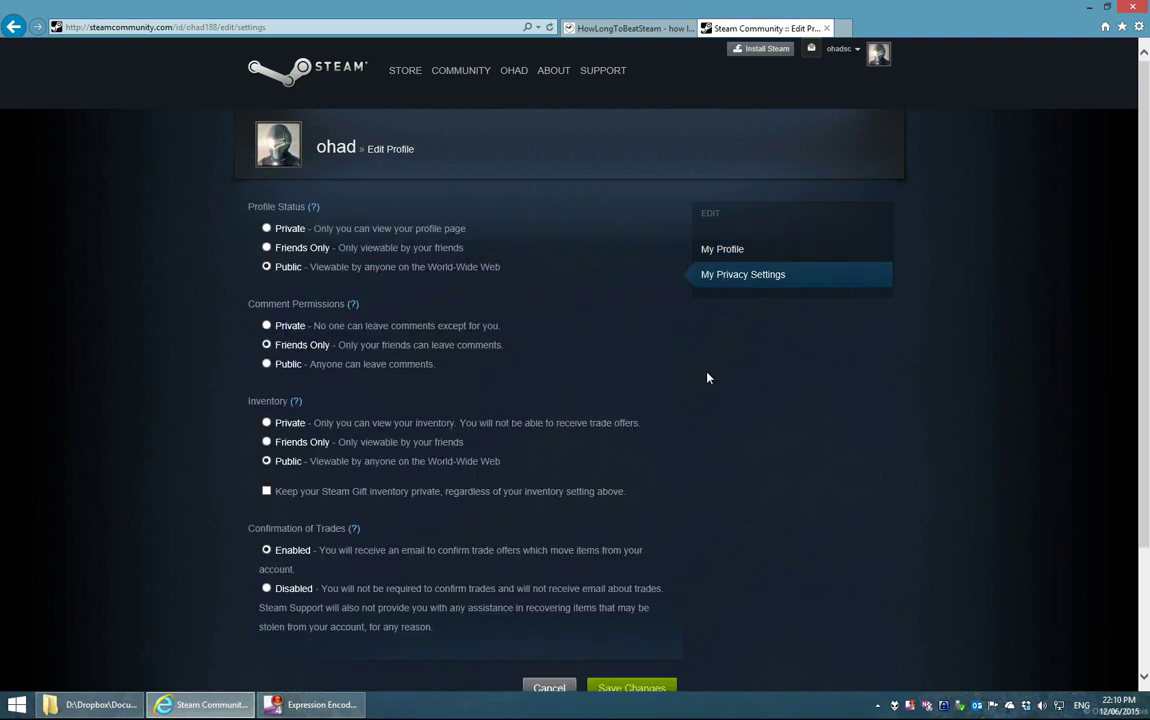
drag(247, 210, 305, 210)
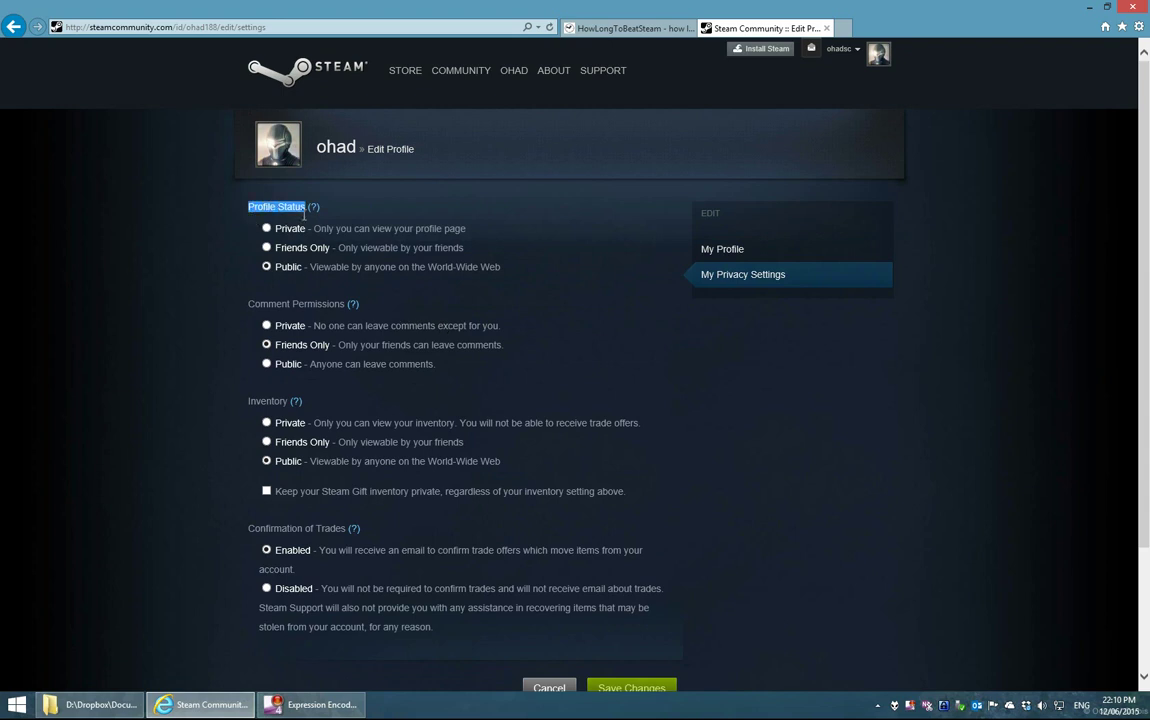
click(290, 275)
scroll(445, 266, down, 2)
click(607, 590)
click(630, 28)
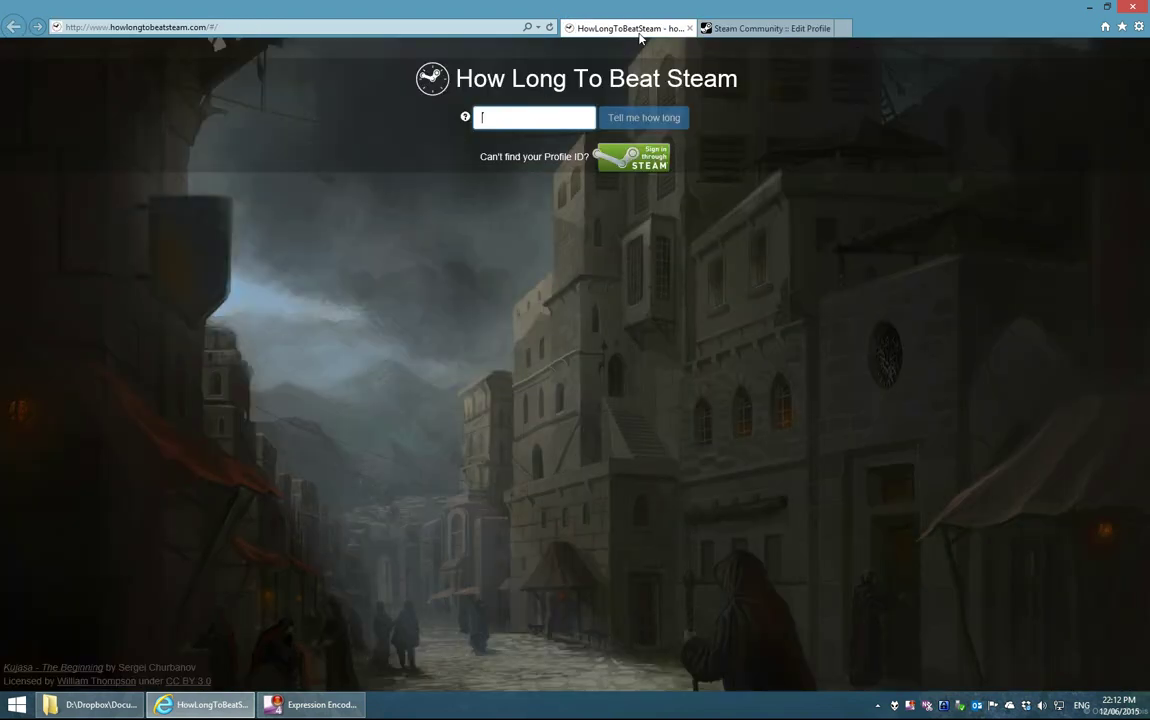
Step: Look up the Steam profile ID, retrying with the pasted profile address, then choose Sign in through Steam
text(ohad188)
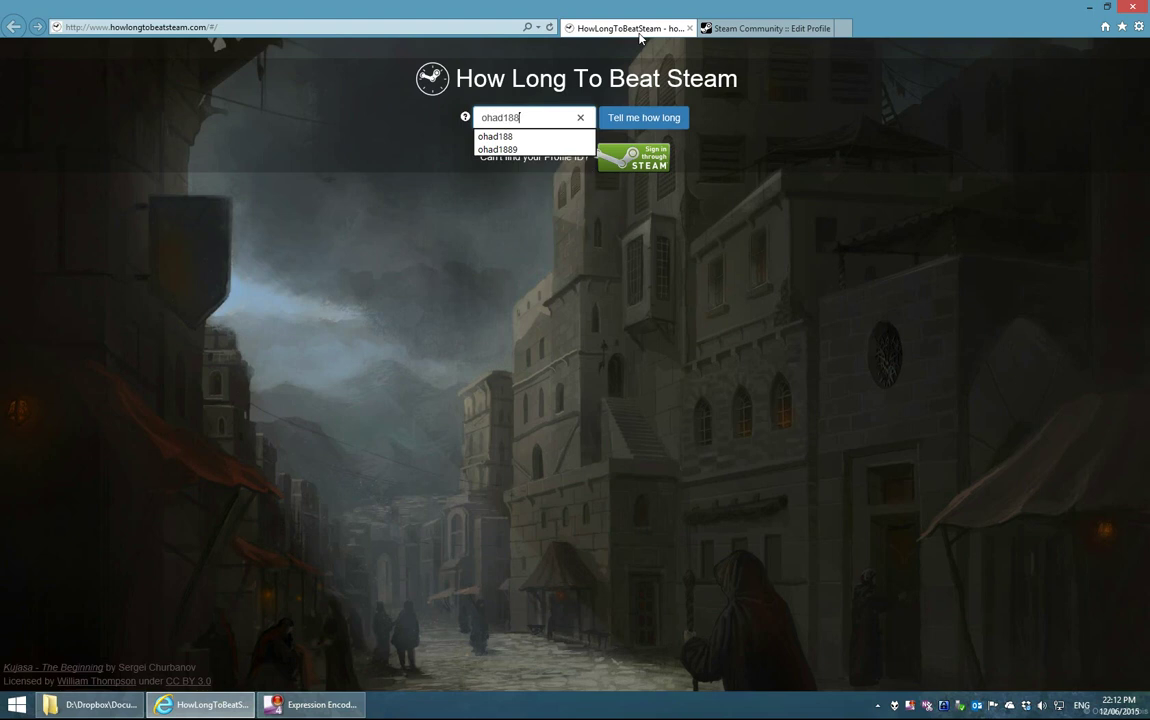
click(856, 188)
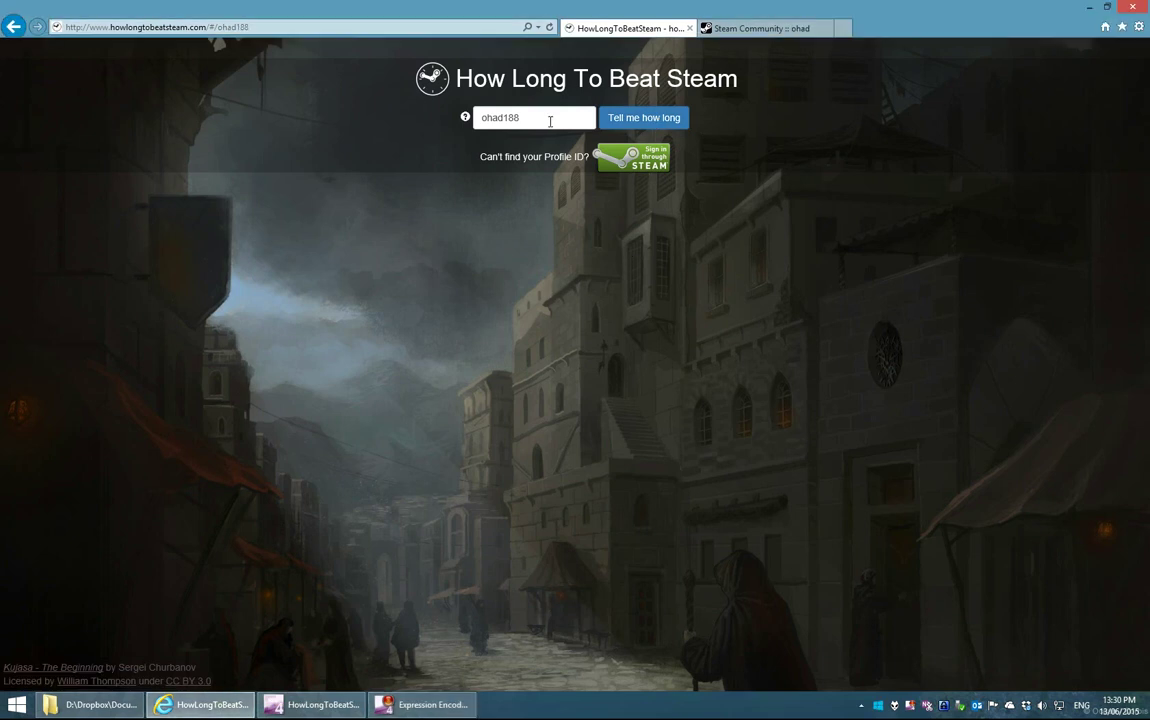
double_click(547, 122)
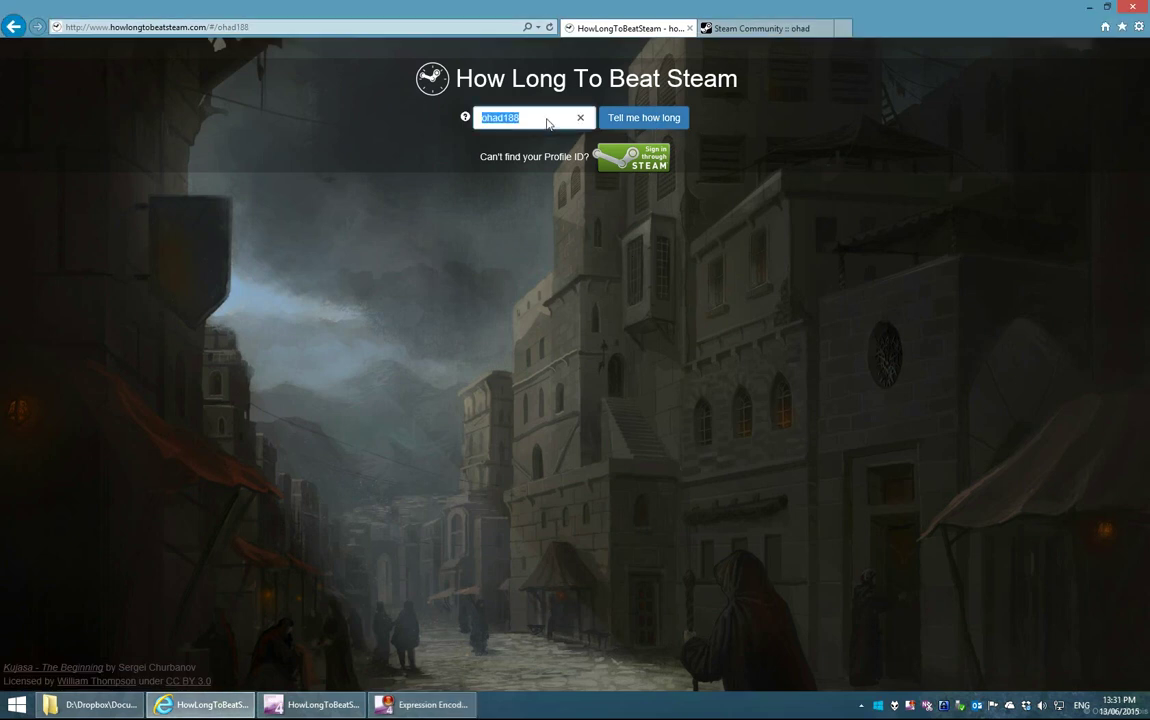
key(ctrl+v)
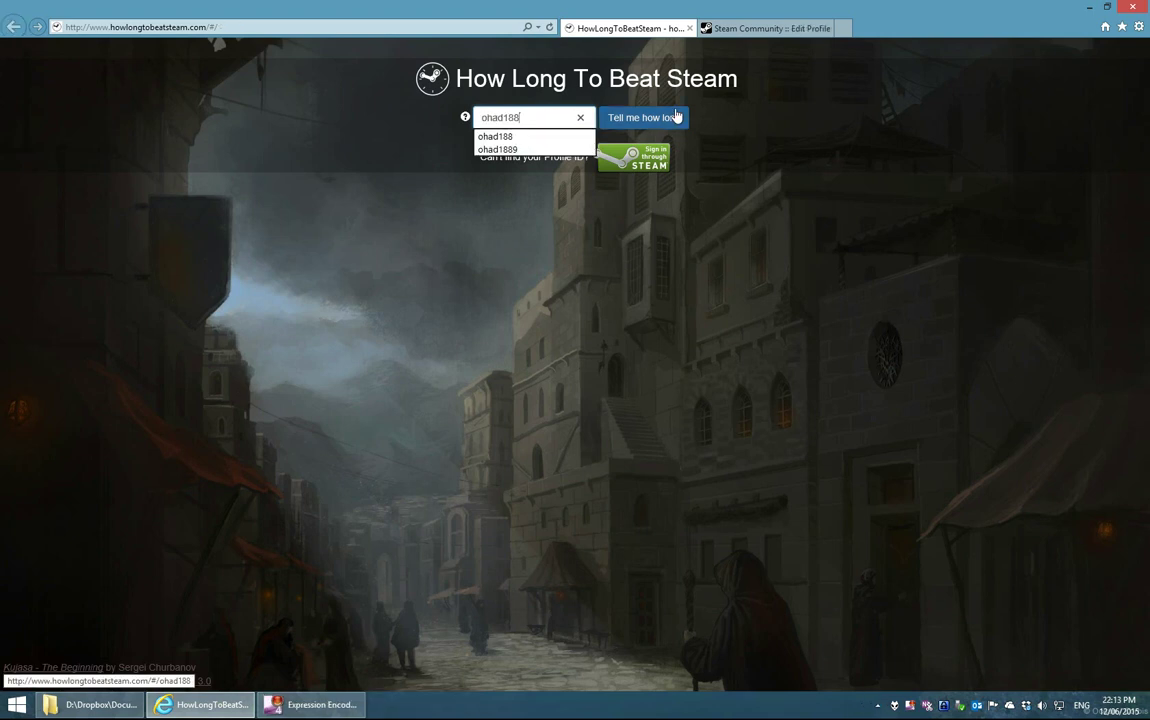
click(780, 167)
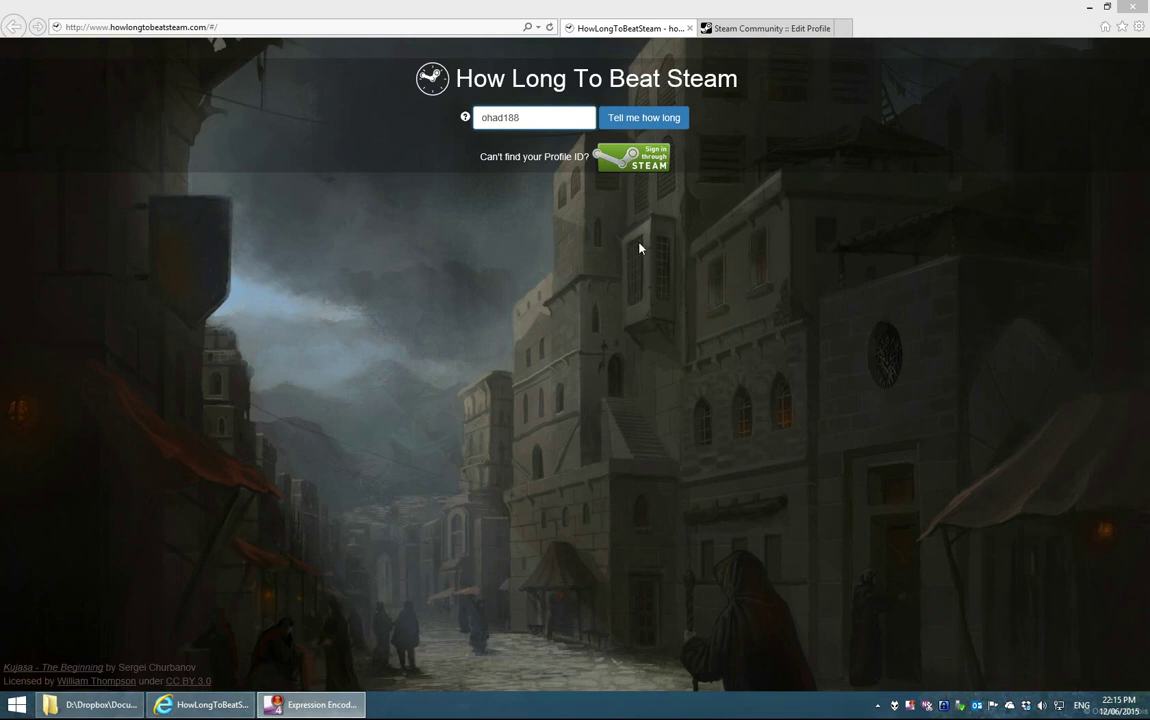
click(630, 164)
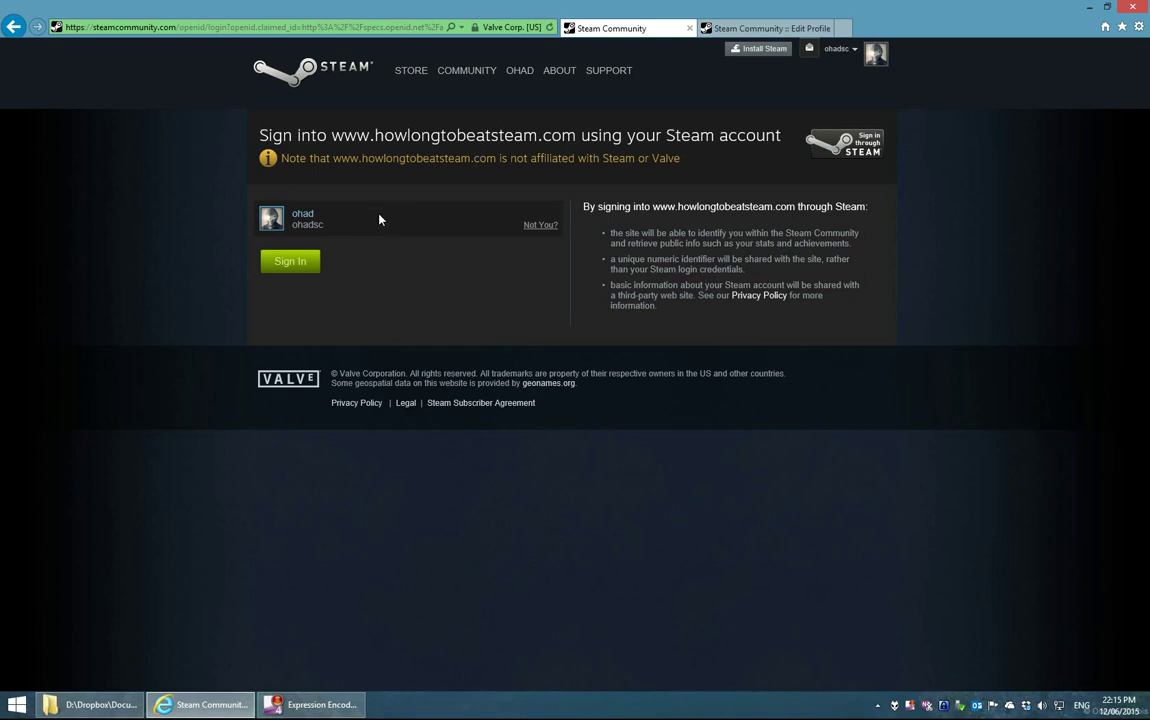
Step: Confirm the steamcommunity.com domain in the address and approve Sign In for howlongtobeatsteam.com
click(289, 30)
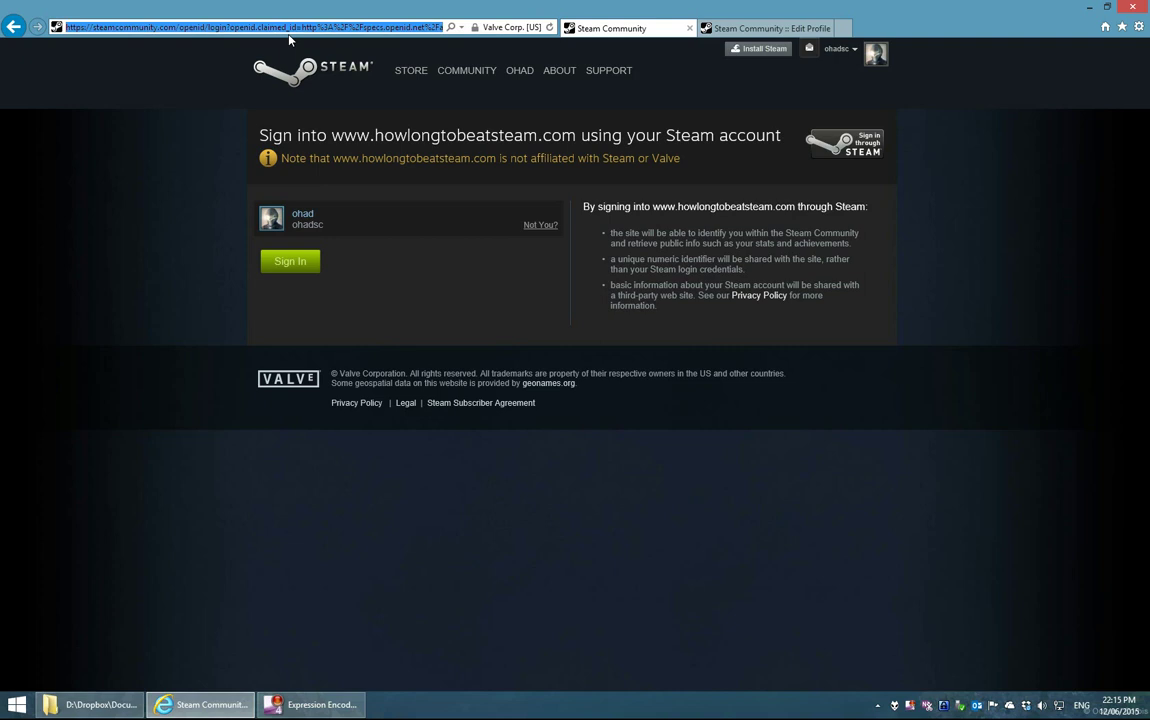
click(92, 28)
drag(92, 28, 181, 28)
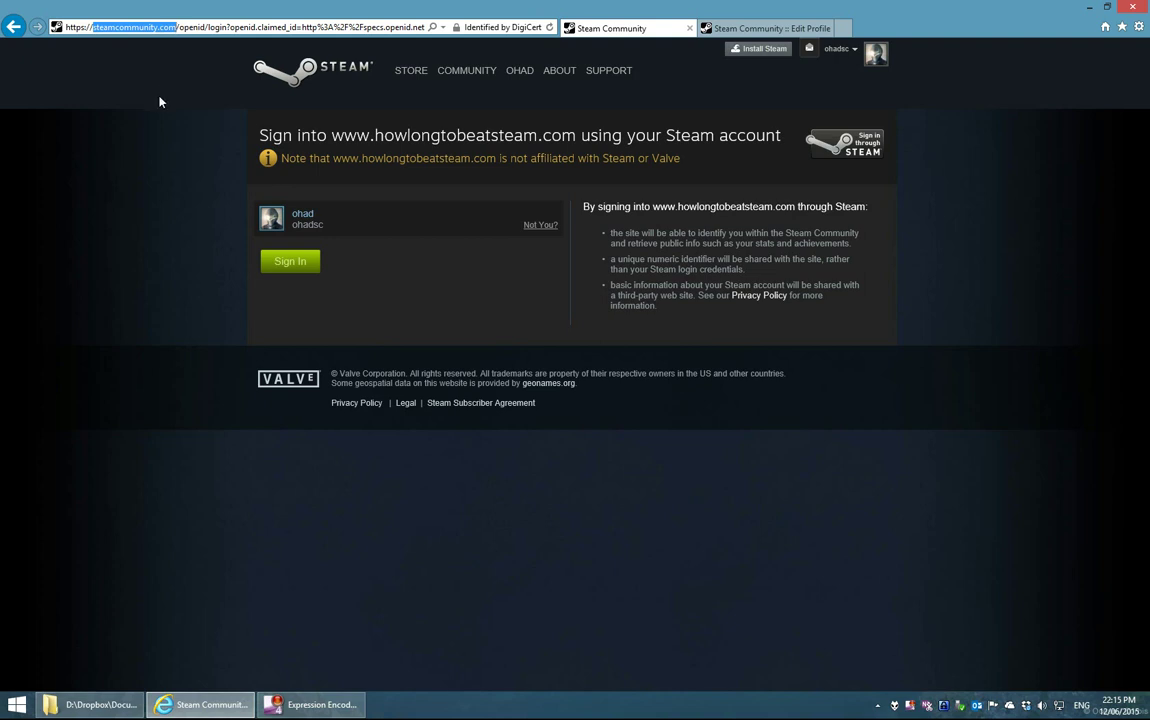
click(816, 541)
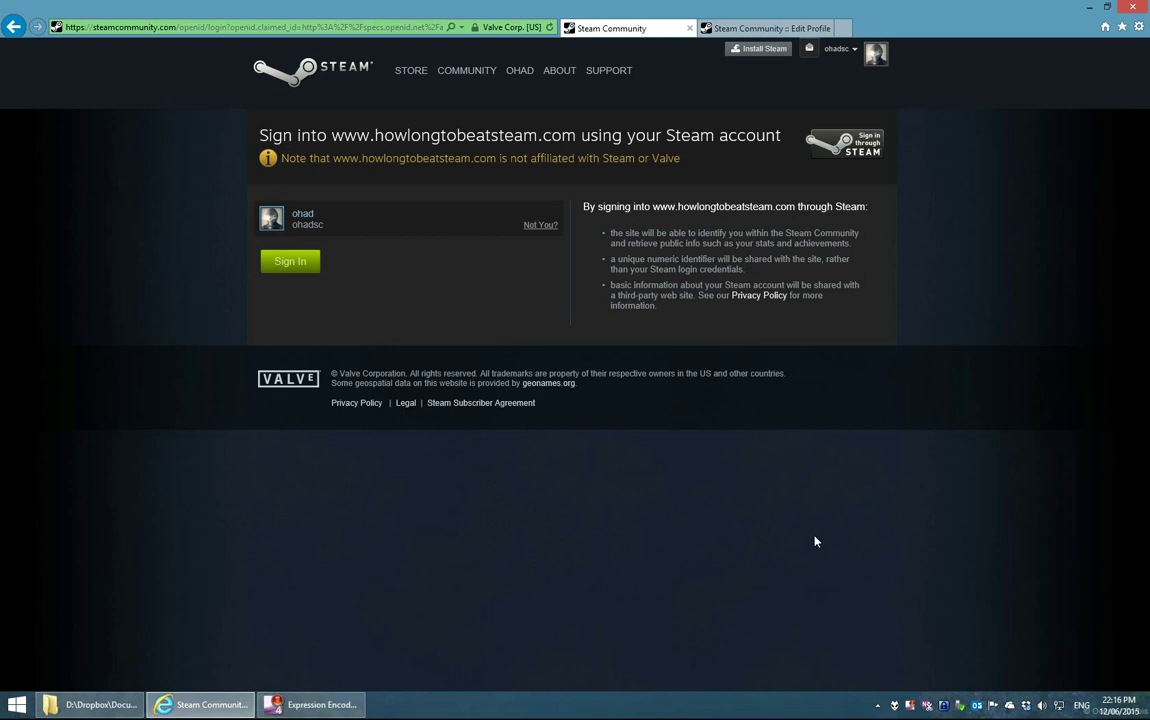
click(288, 266)
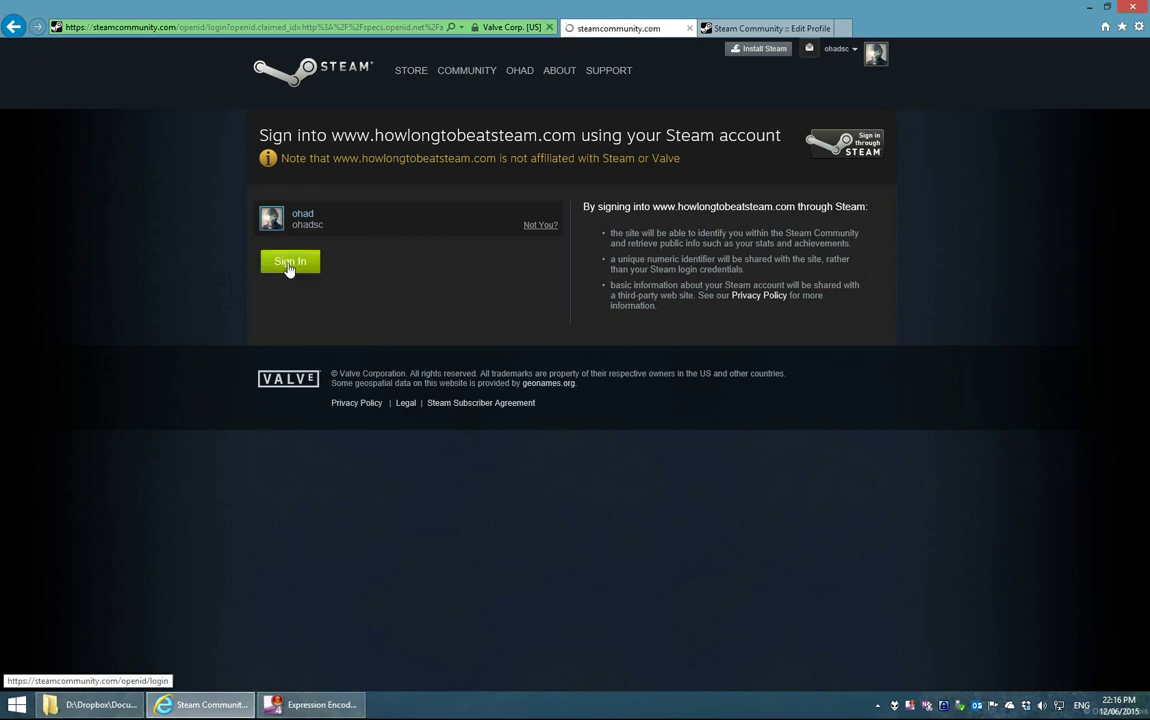